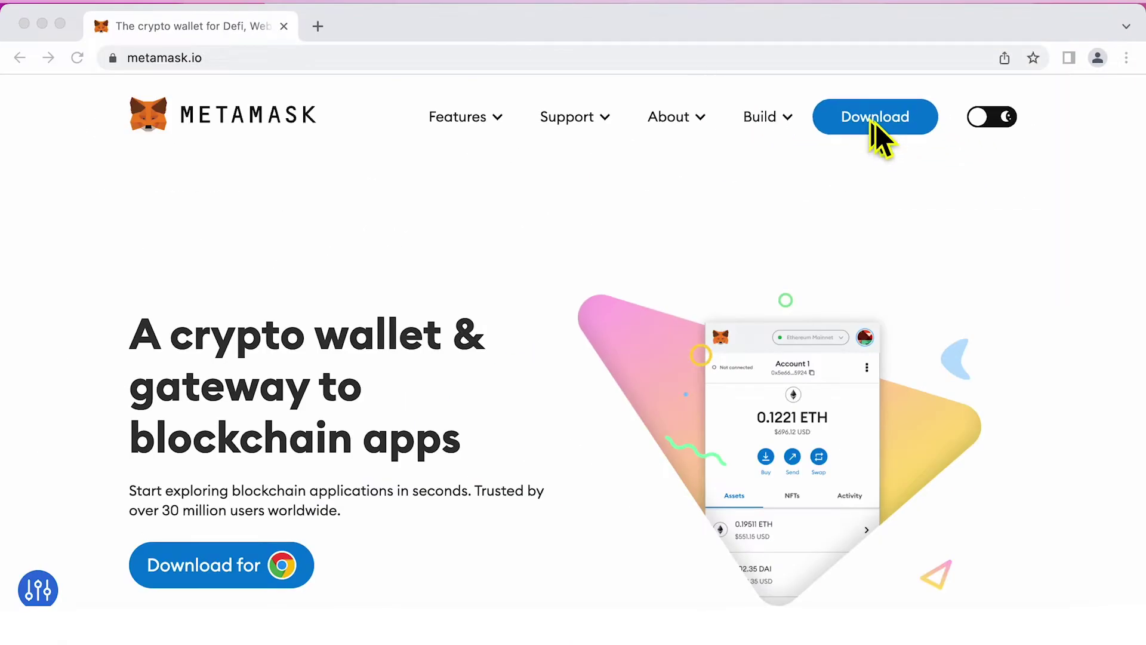
- Go to the MetaMask download page from metamask.io
left_click(875, 123)
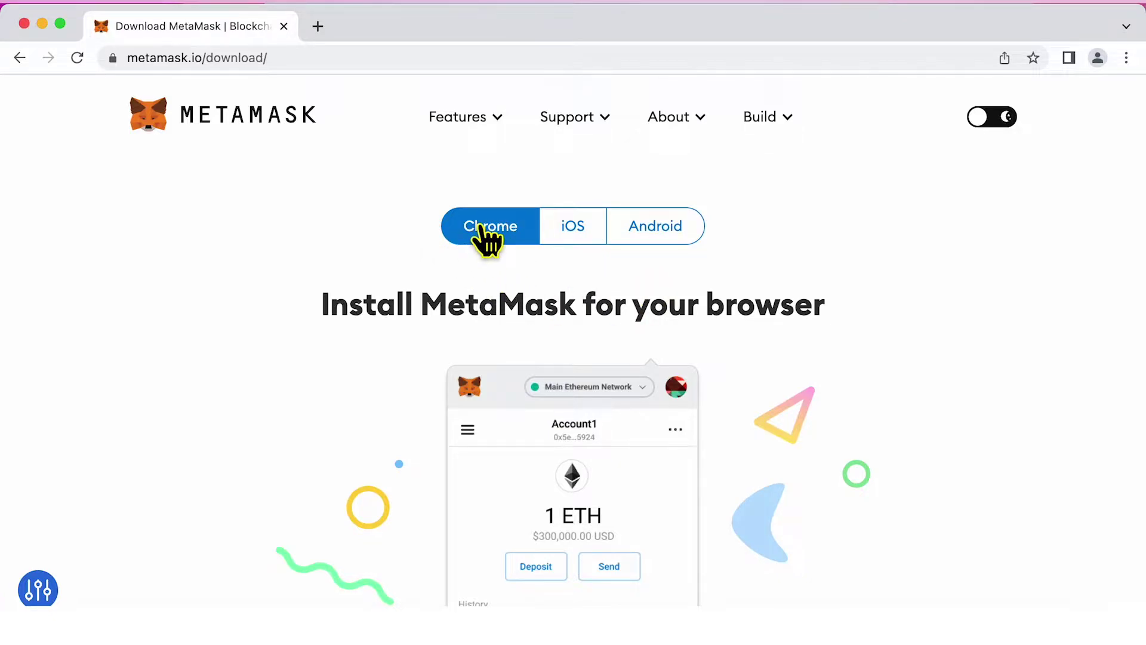
scroll(487, 238, "down", 2)
scroll(486, 240, "down", 3)
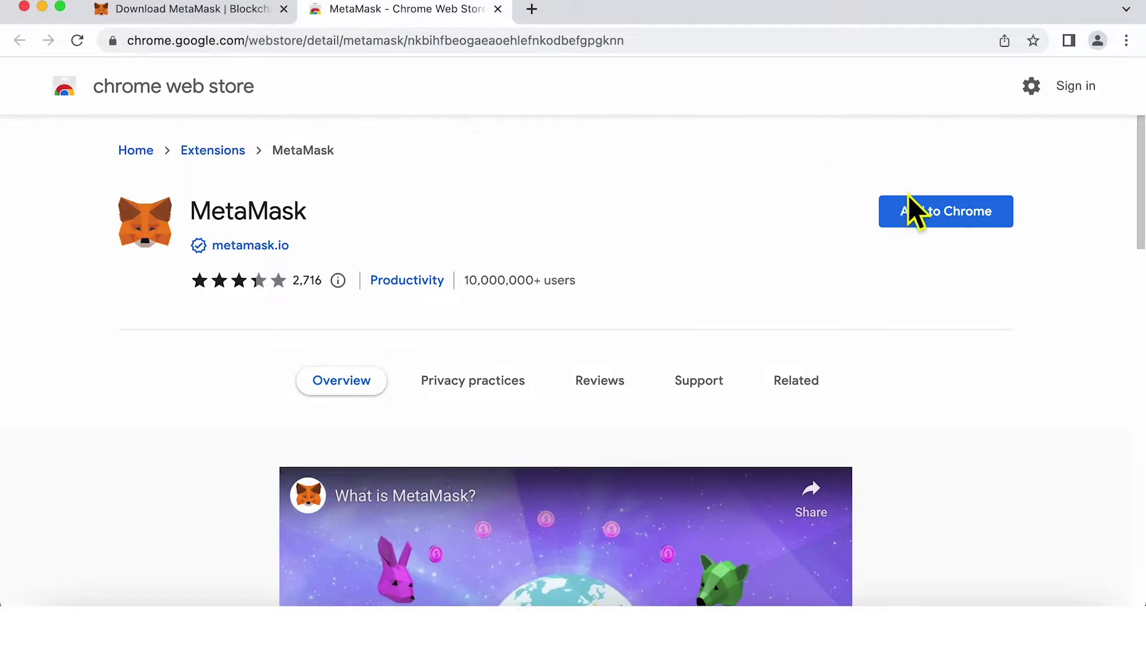
- Start adding MetaMask to Chrome from its Web Store page
left_click(941, 219)
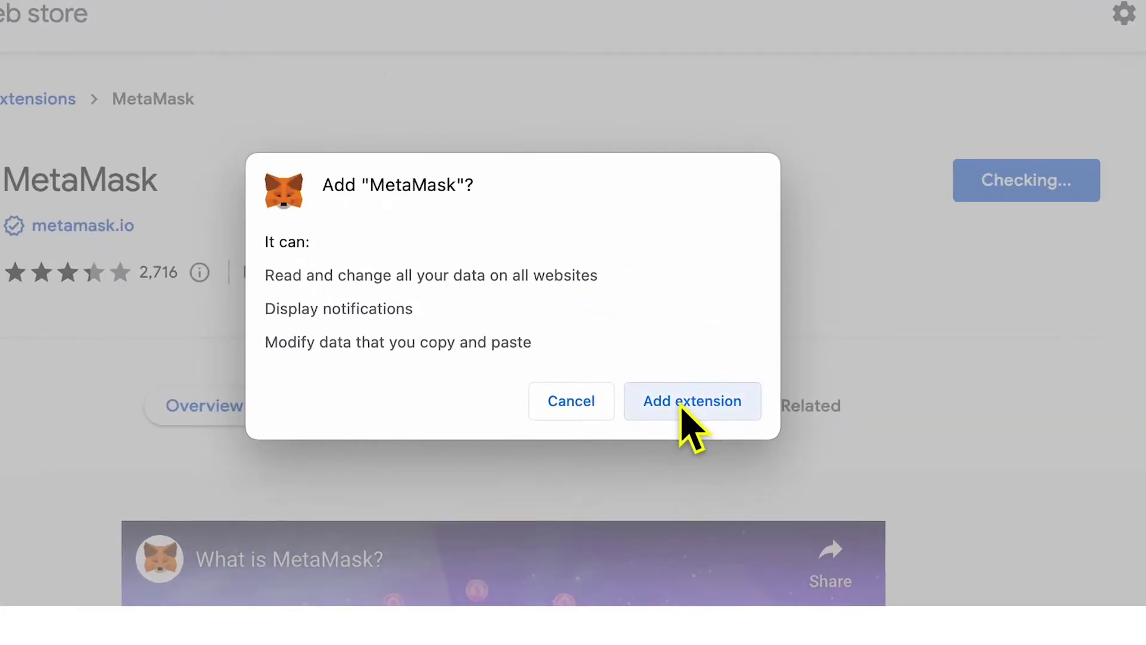
- Confirm Add extension so MetaMask installs and its welcome page opens
left_click(683, 408)
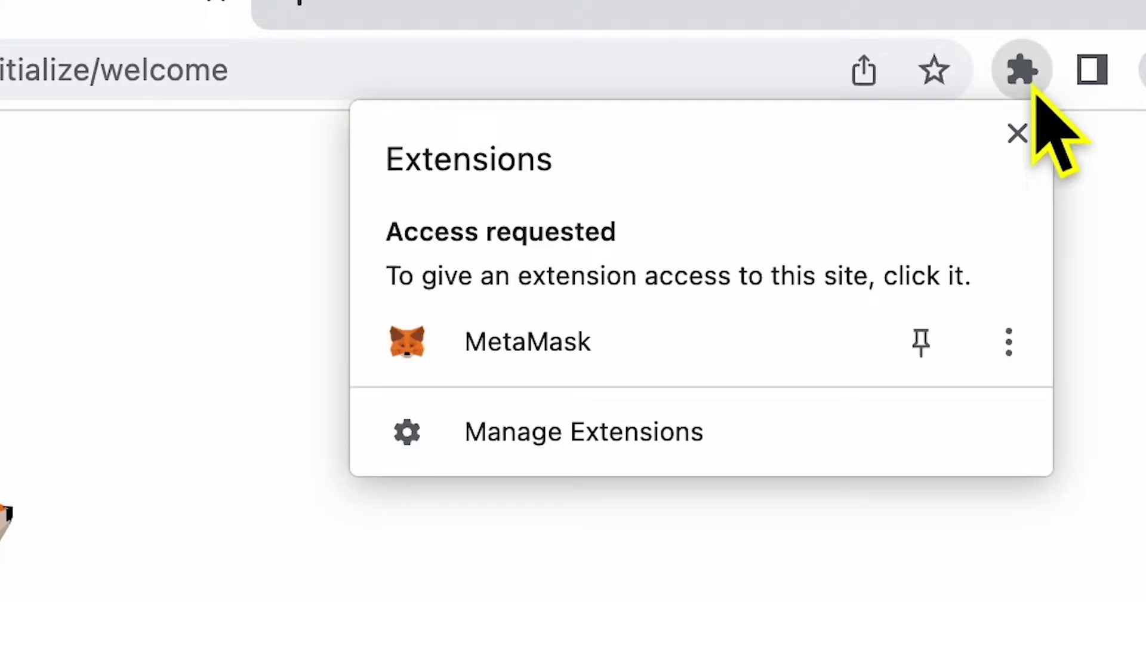
- Pin MetaMask in the Extensions menu so its icon stays on the toolbar
left_click(1071, 340)
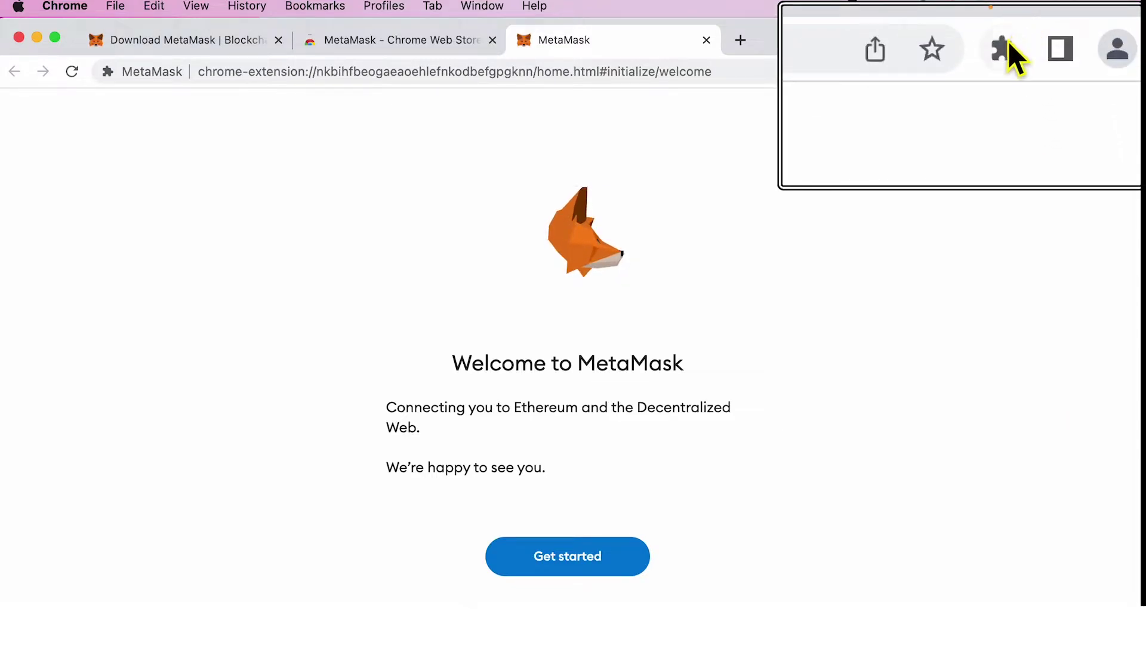
left_click(998, 48)
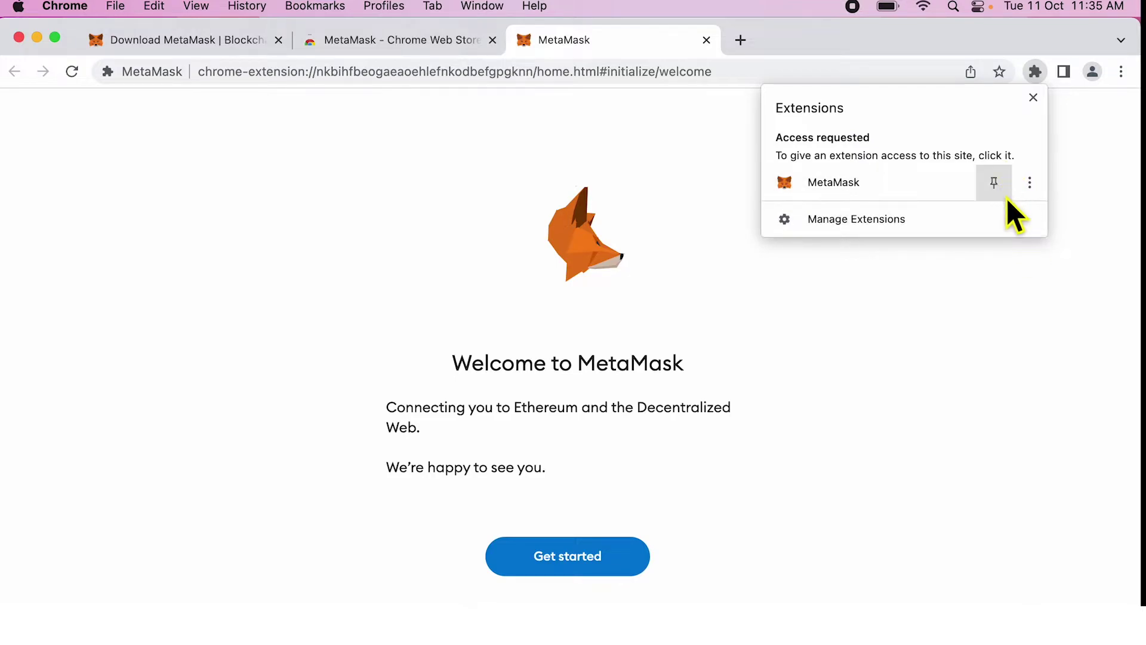
left_click(995, 184)
left_click(975, 310)
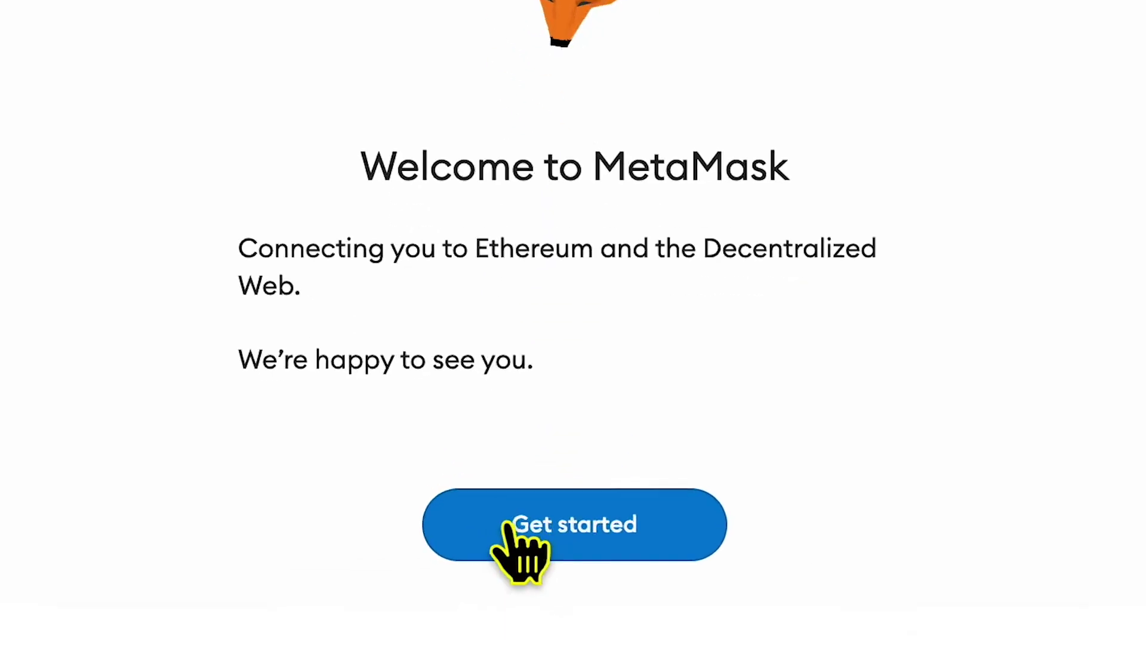
- Begin MetaMask setup and decline sharing usage data, reaching the New to MetaMask? choice
left_click(569, 527)
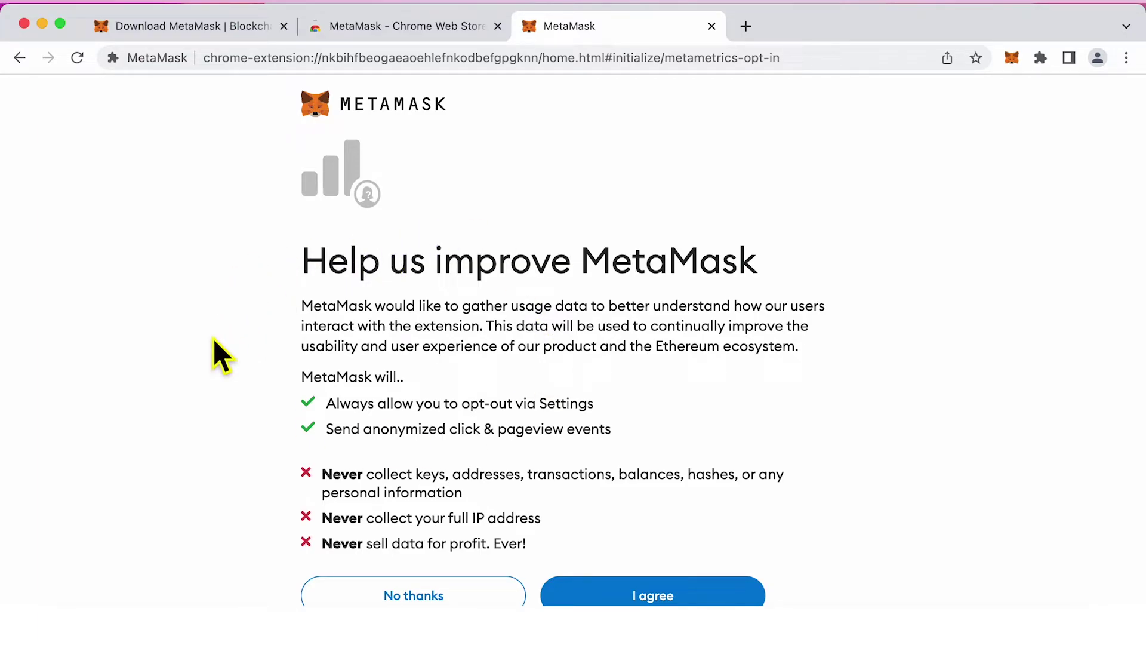
scroll(213, 337, "down", 2)
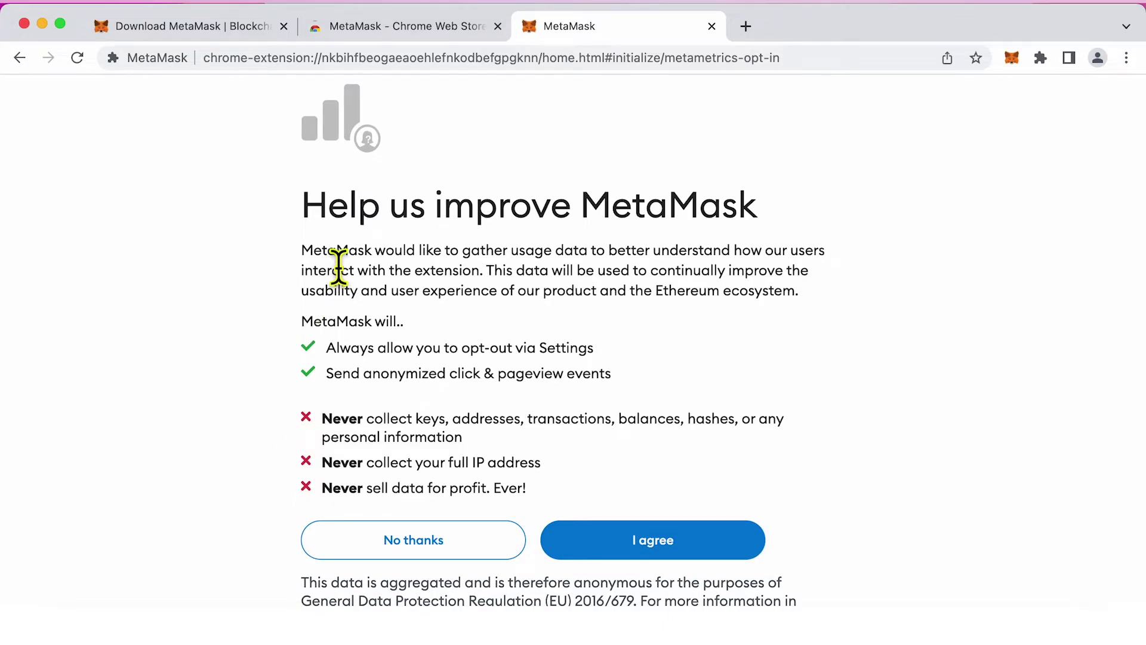
left_click_drag(304, 214, 535, 503)
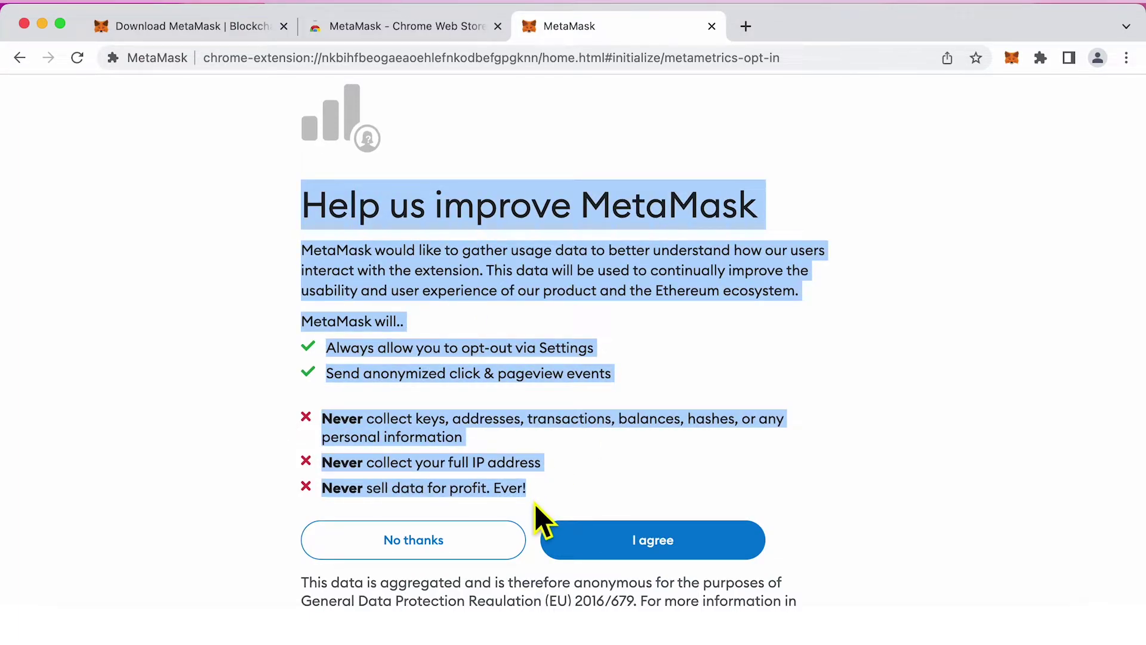
left_click(563, 484)
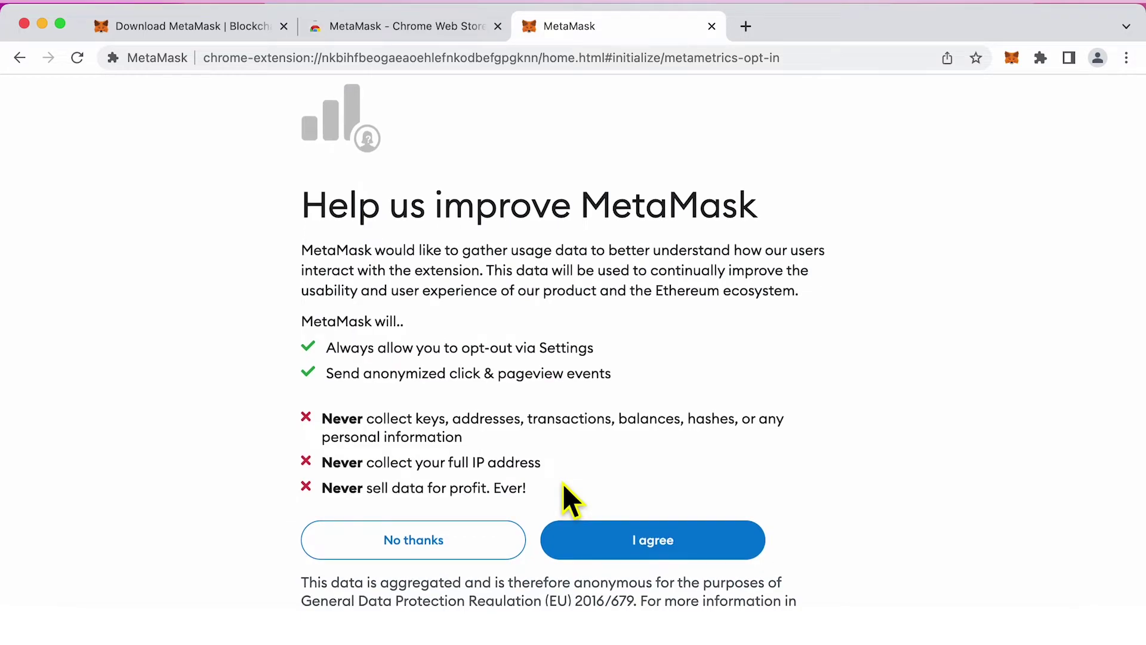
left_click(413, 543)
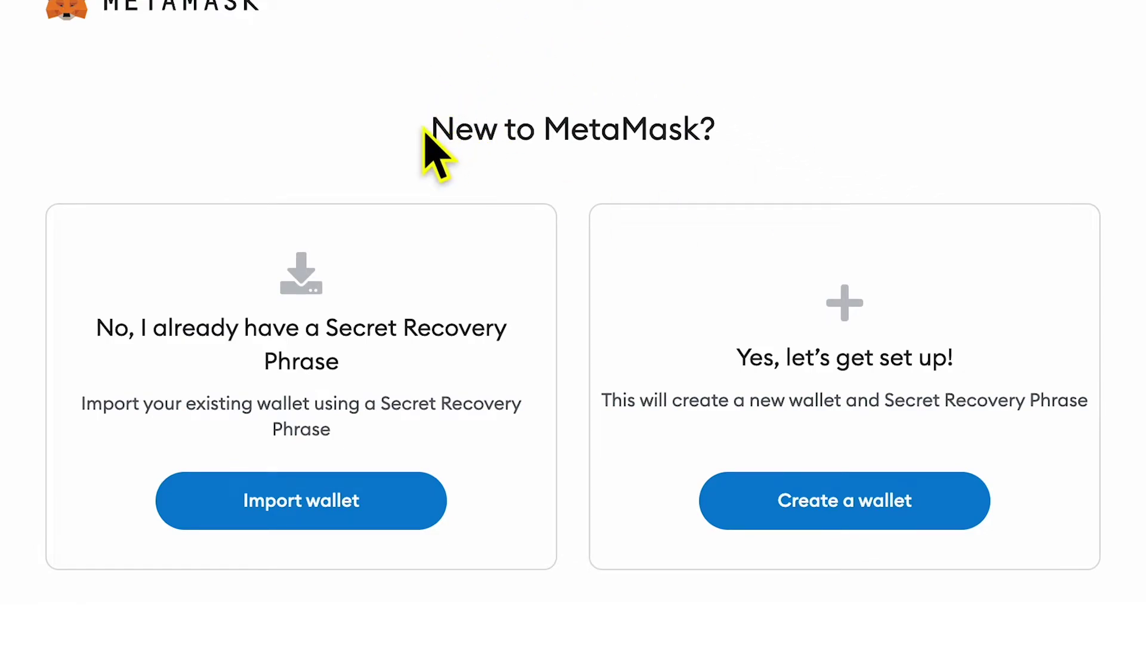
left_click_drag(427, 129, 667, 164)
- Choose Create a wallet to reach the Create password form
left_click(776, 140)
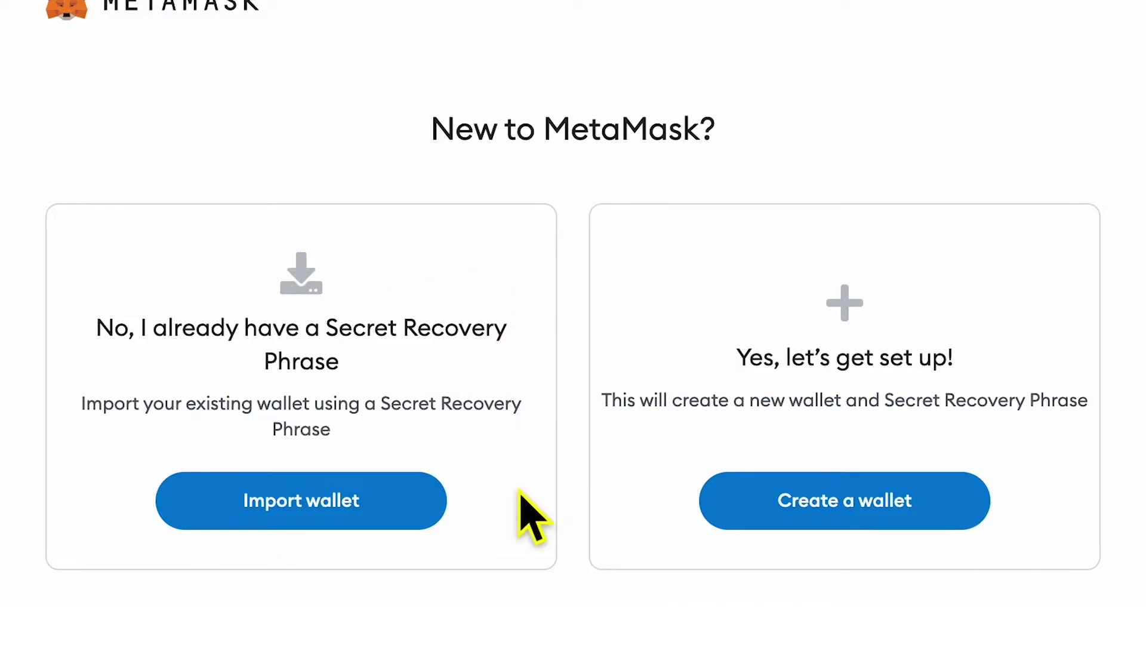
left_click(896, 505)
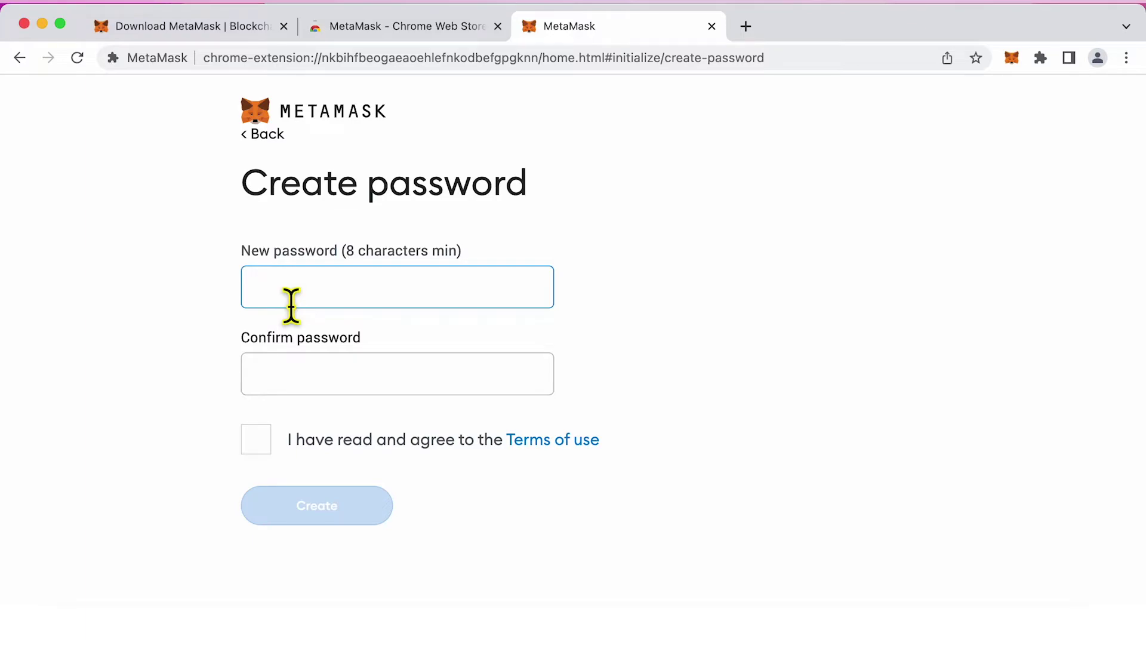
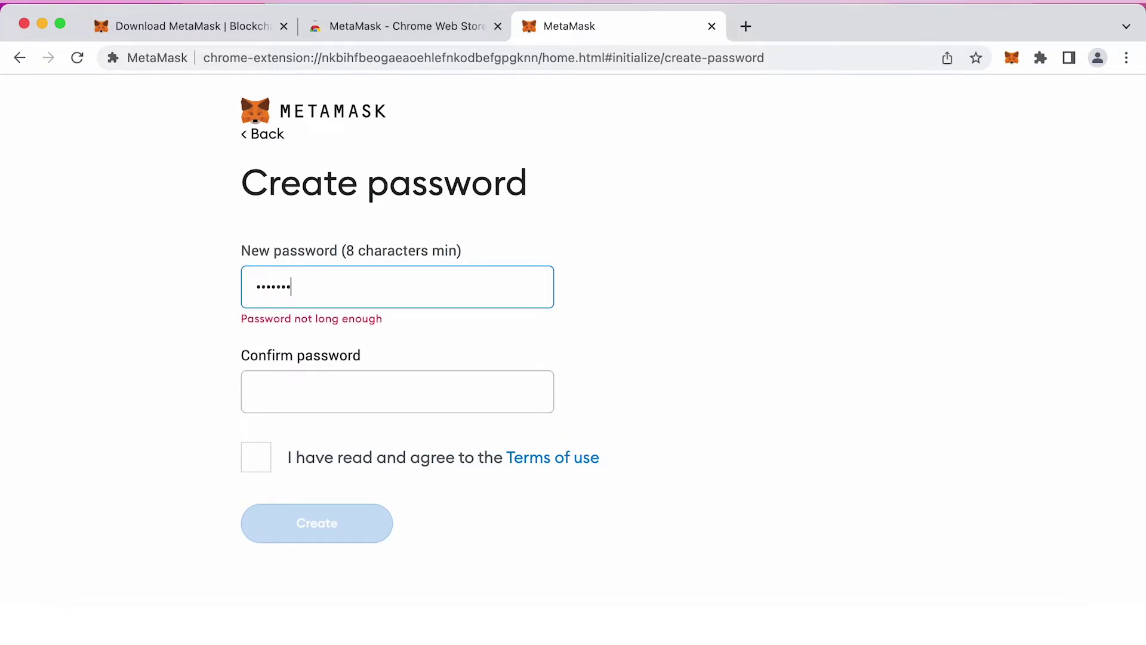
- Enter the password in both fields, accept the Terms of use and create the wallet
key("Tab")
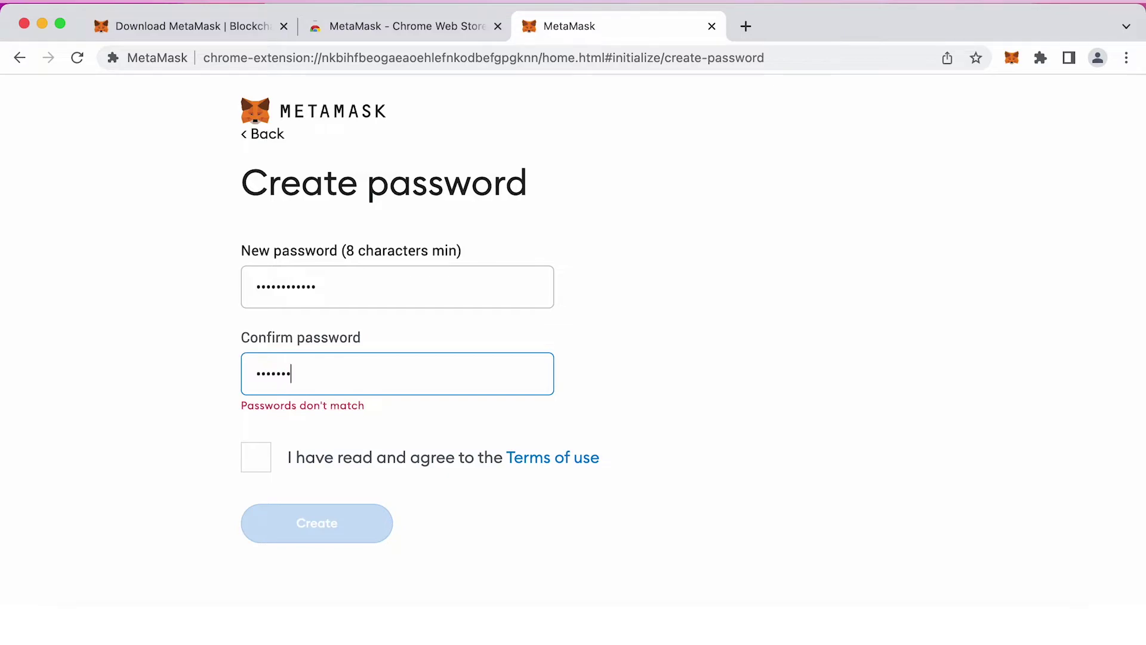
key("Tab")
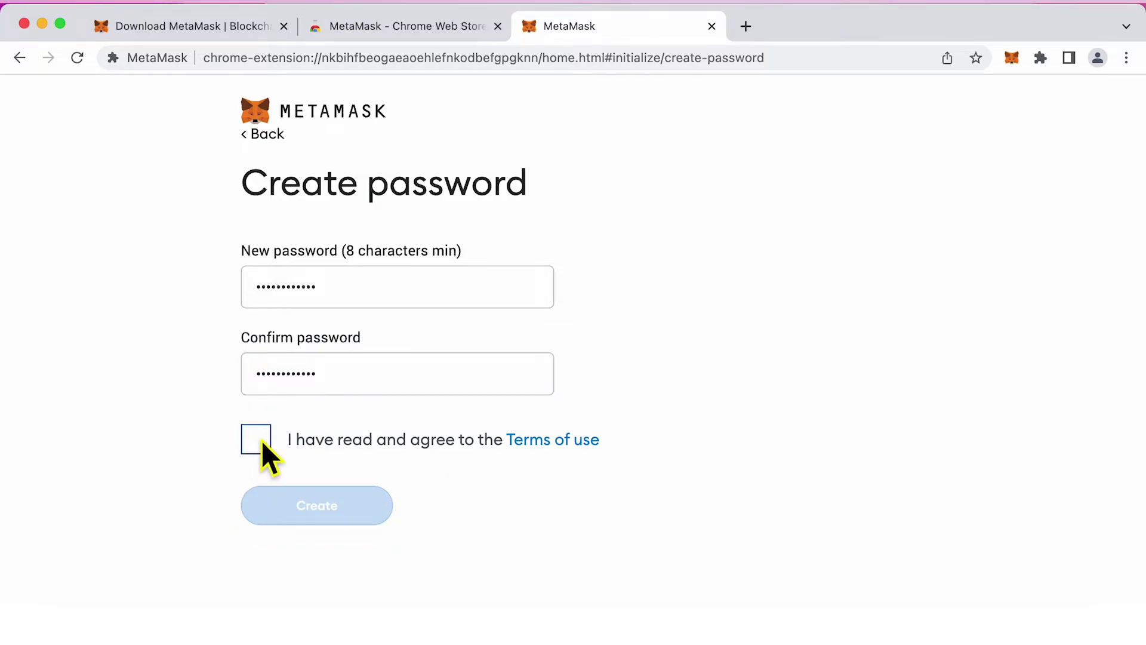
left_click(262, 439)
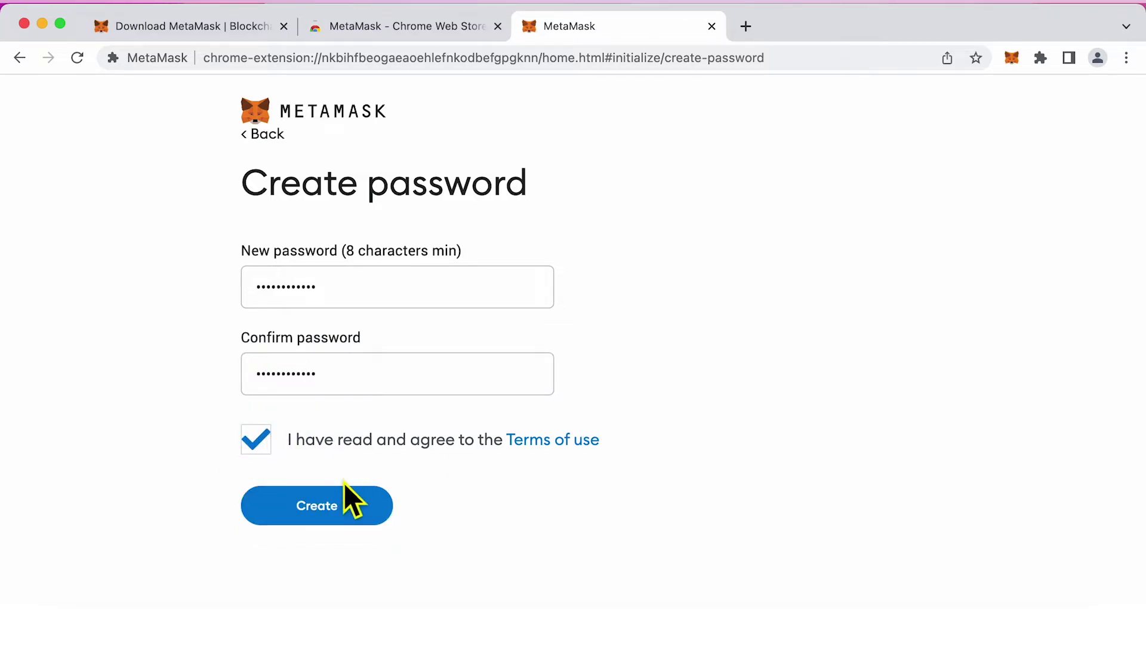
left_click(325, 507)
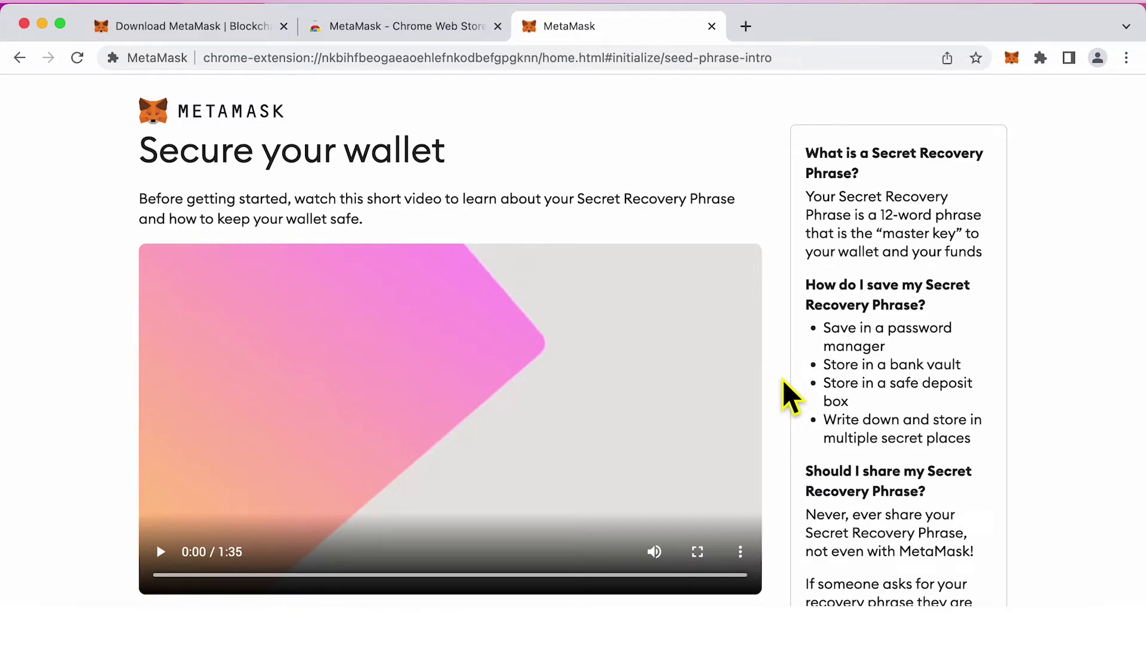
scroll(788, 394, "down", 1)
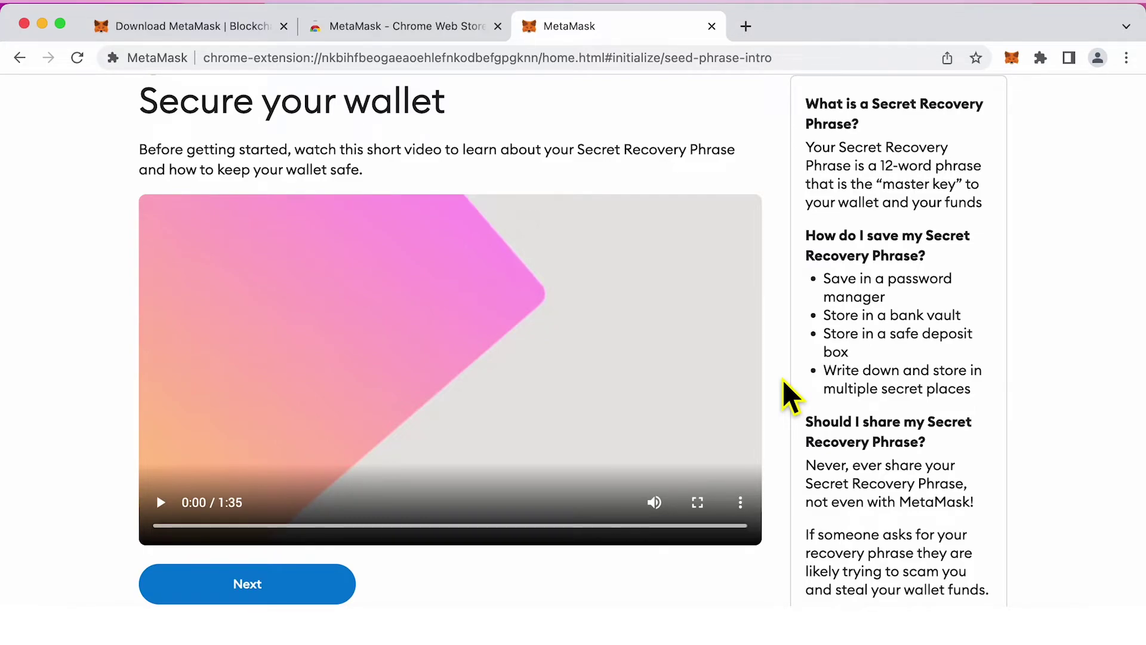
- Continue past the Secure your wallet video to the Secret Recovery Phrase page
left_click(244, 590)
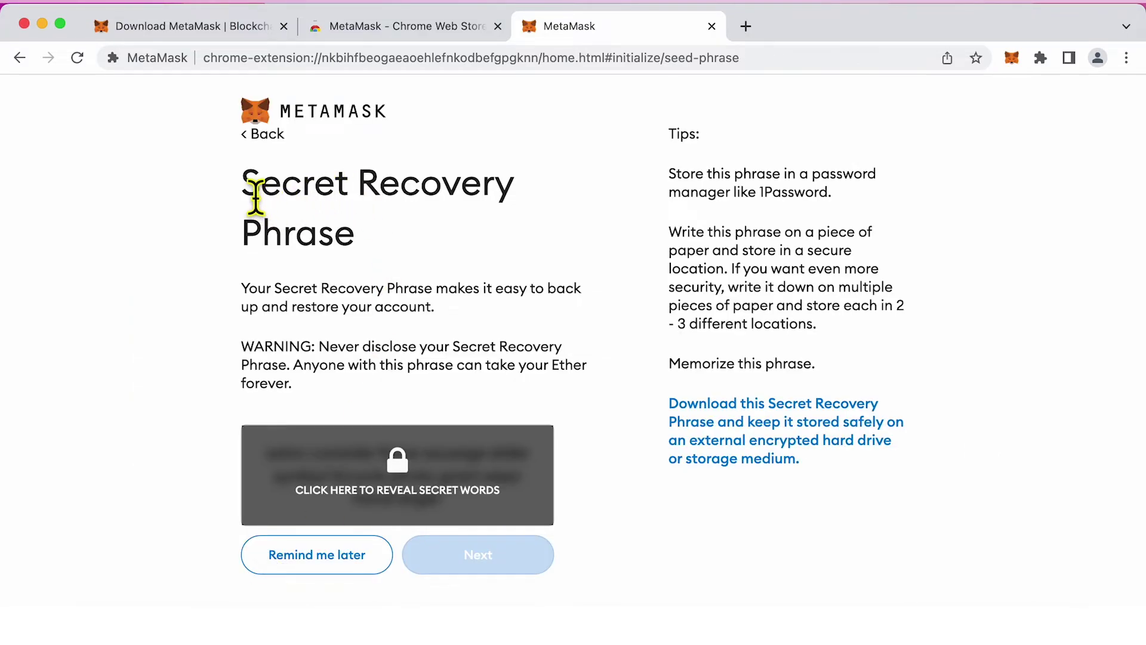
- Reveal the twelve secret recovery words and continue to the confirmation page
left_click_drag(255, 195, 555, 306)
left_click(555, 305)
left_click(397, 466)
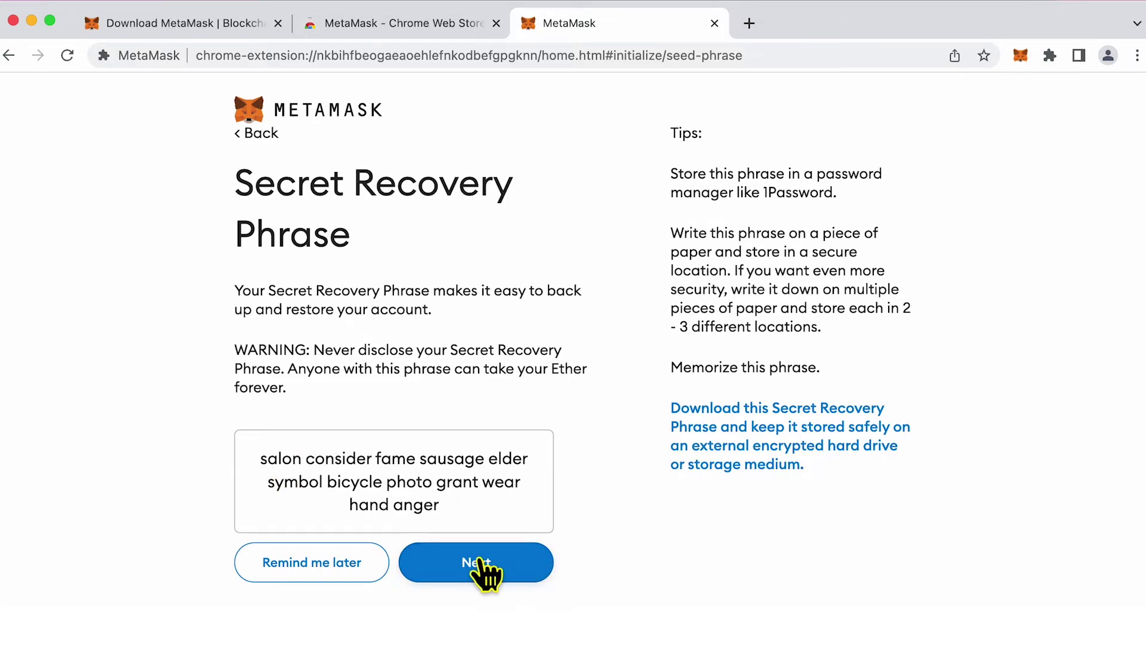
left_click(479, 572)
scroll(918, 466, "down", 2)
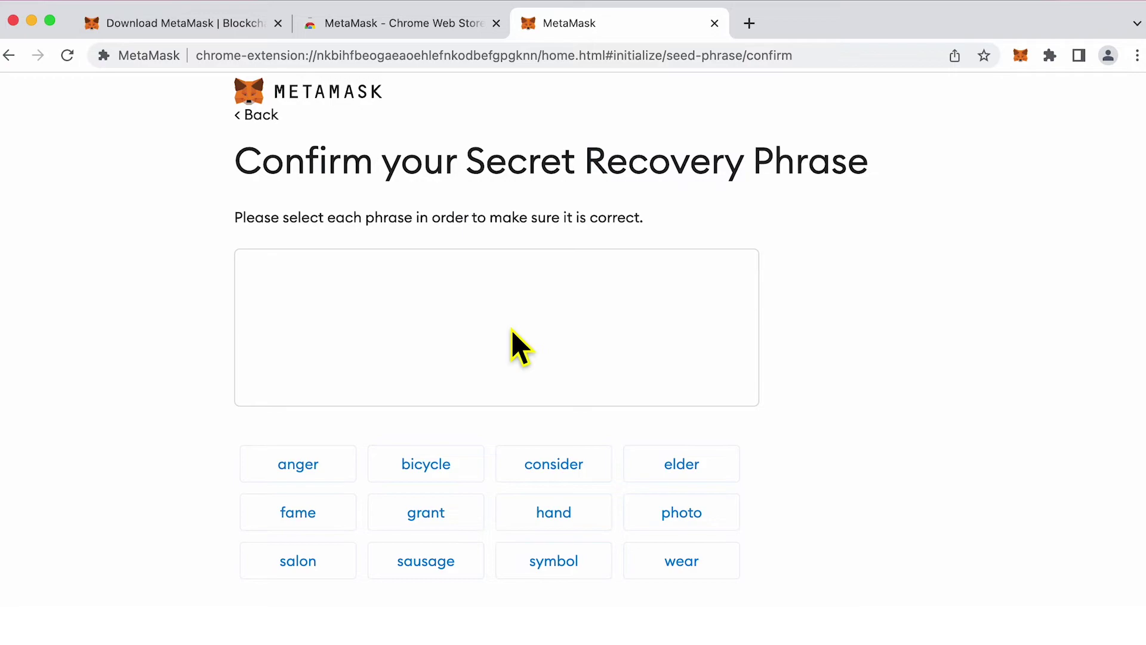
left_click(298, 561)
left_click(554, 464)
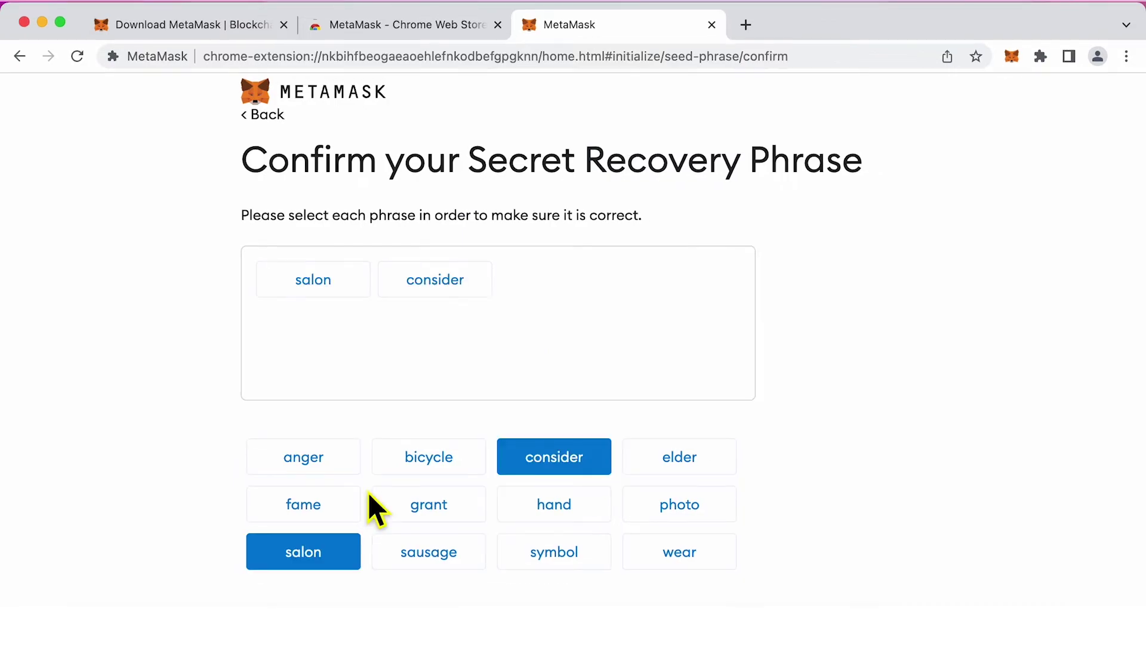
left_click(309, 513)
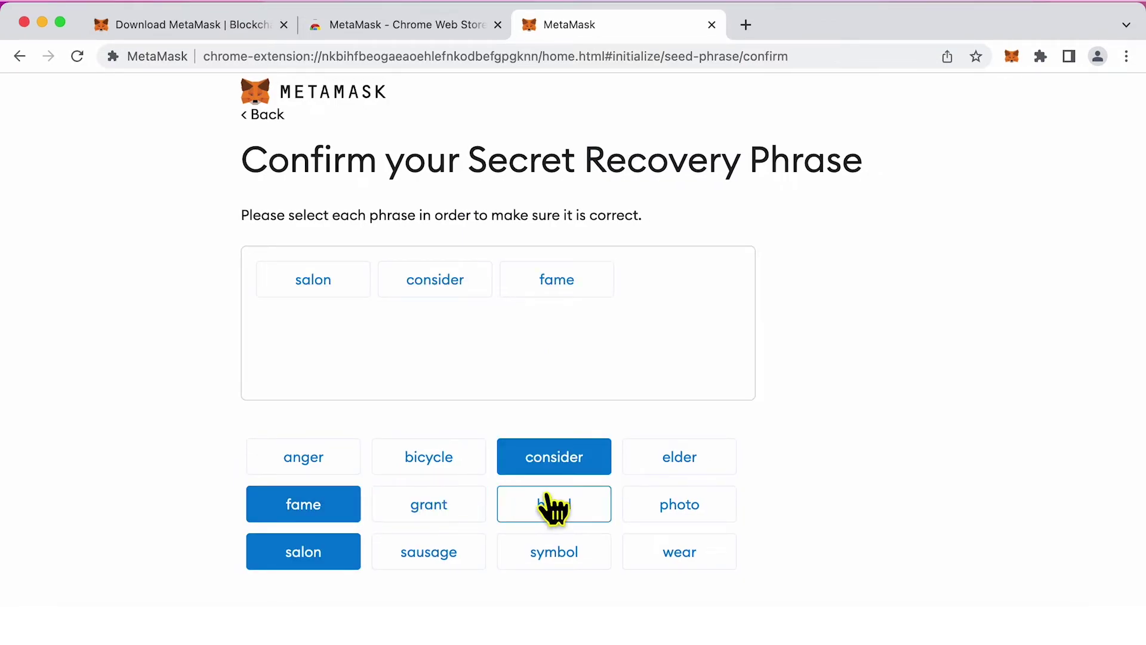
left_click(428, 555)
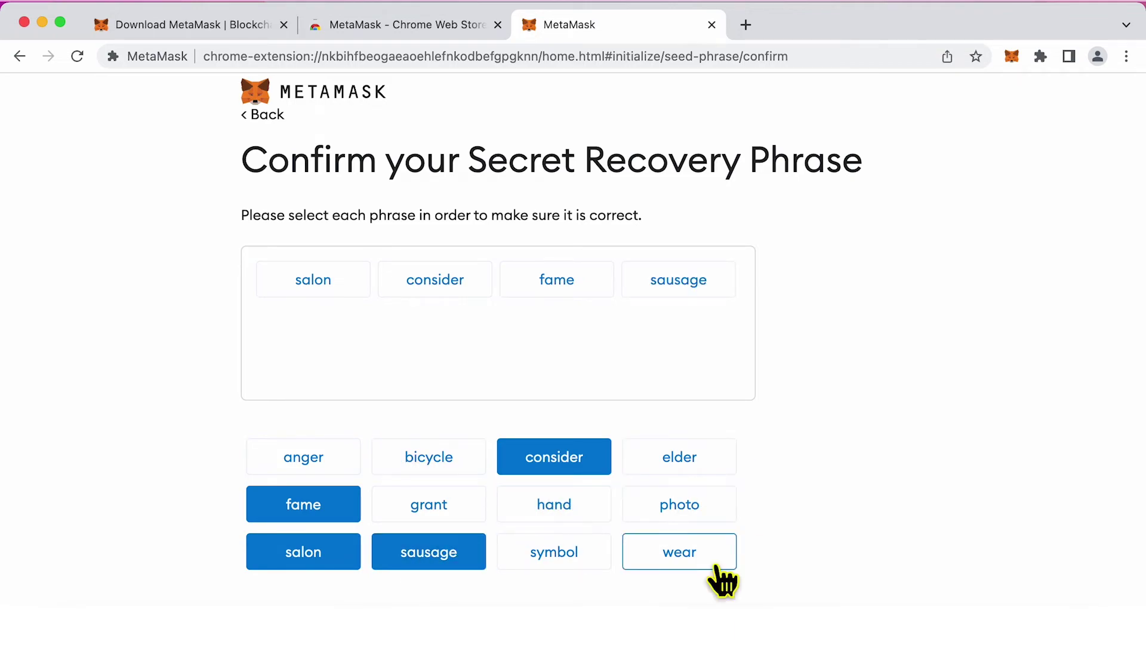
left_click(692, 468)
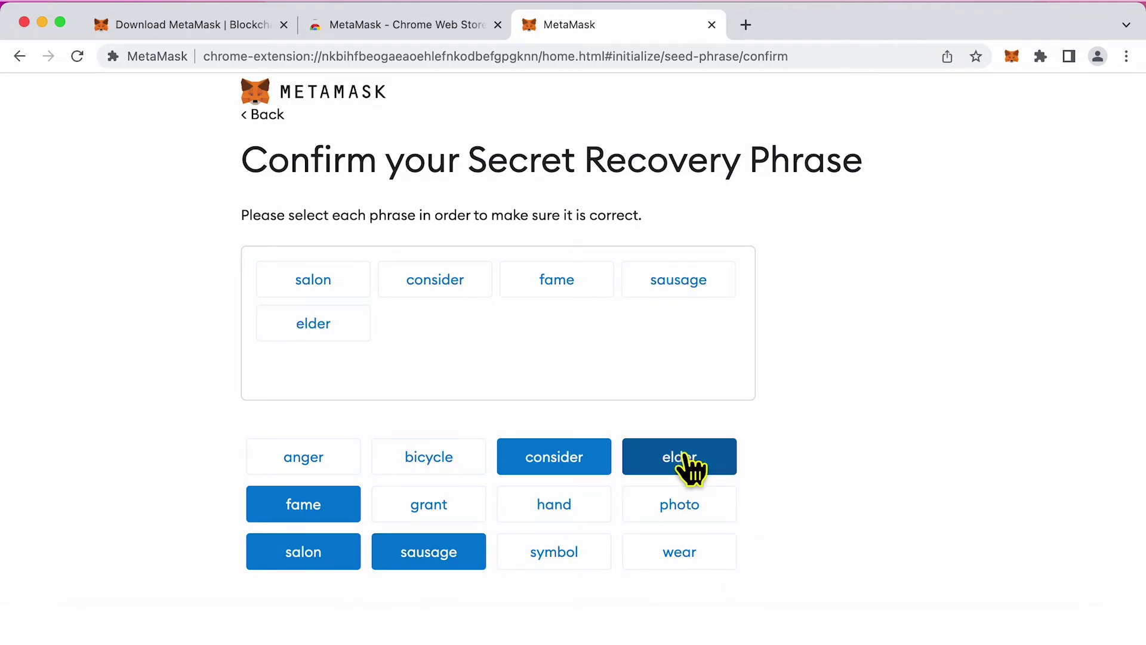
left_click(597, 550)
left_click(413, 455)
left_click(716, 517)
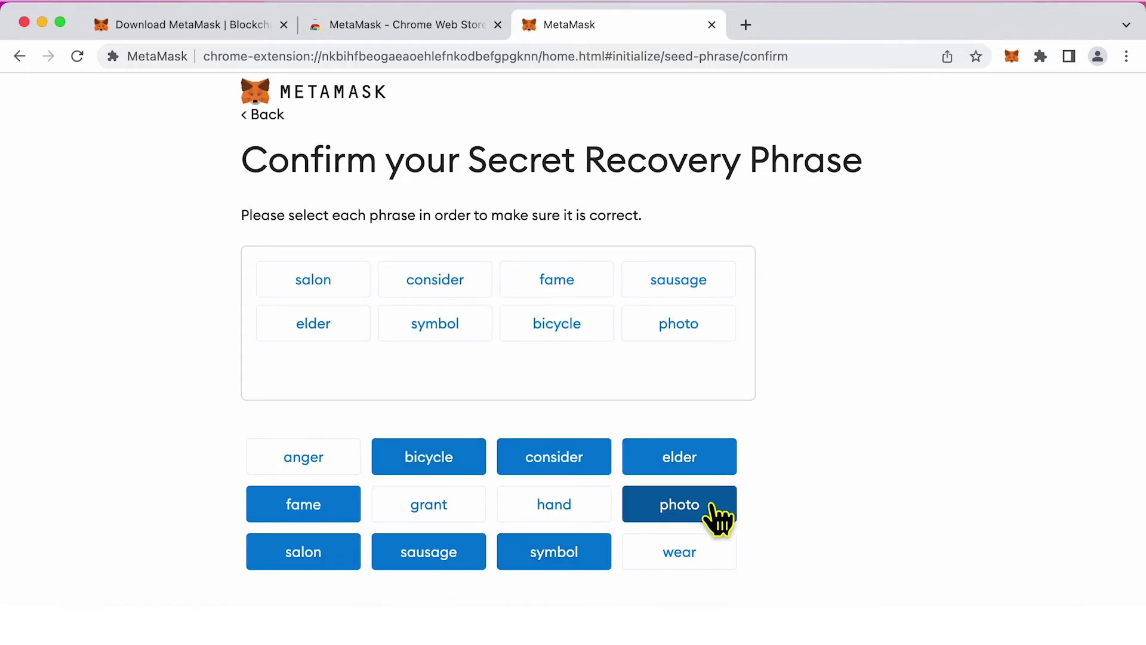
left_click(435, 510)
left_click(700, 560)
left_click(556, 523)
left_click(333, 477)
scroll(333, 477, "down", 1)
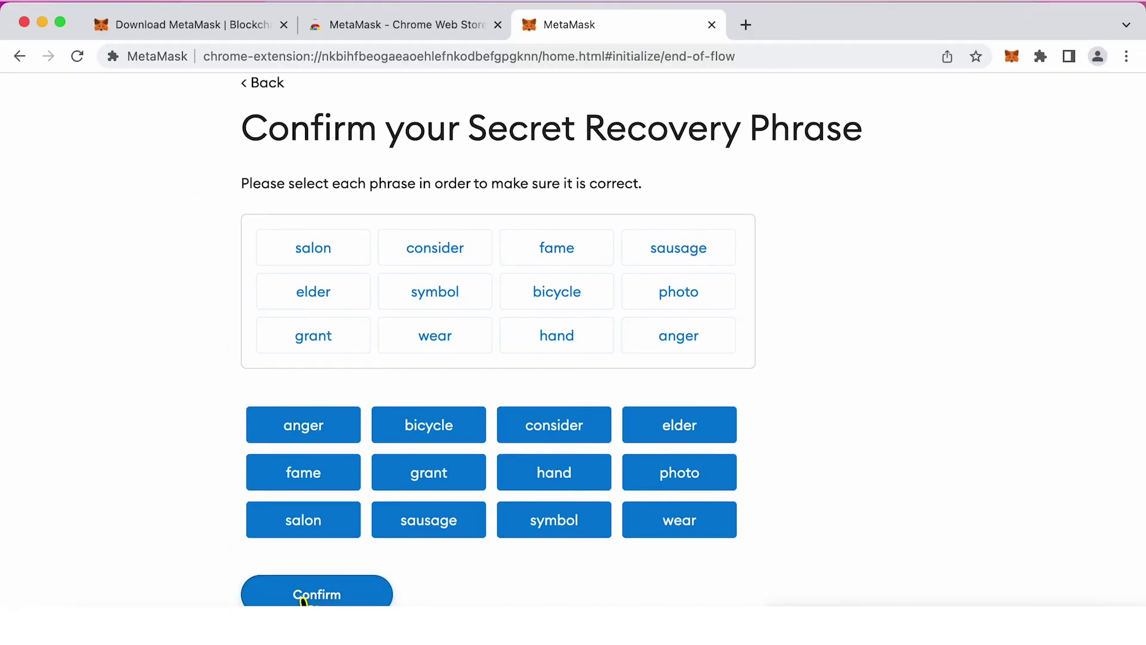
- Confirm the recovery phrase and finish setup to open the wallet home with 0 ETH
left_click(304, 596)
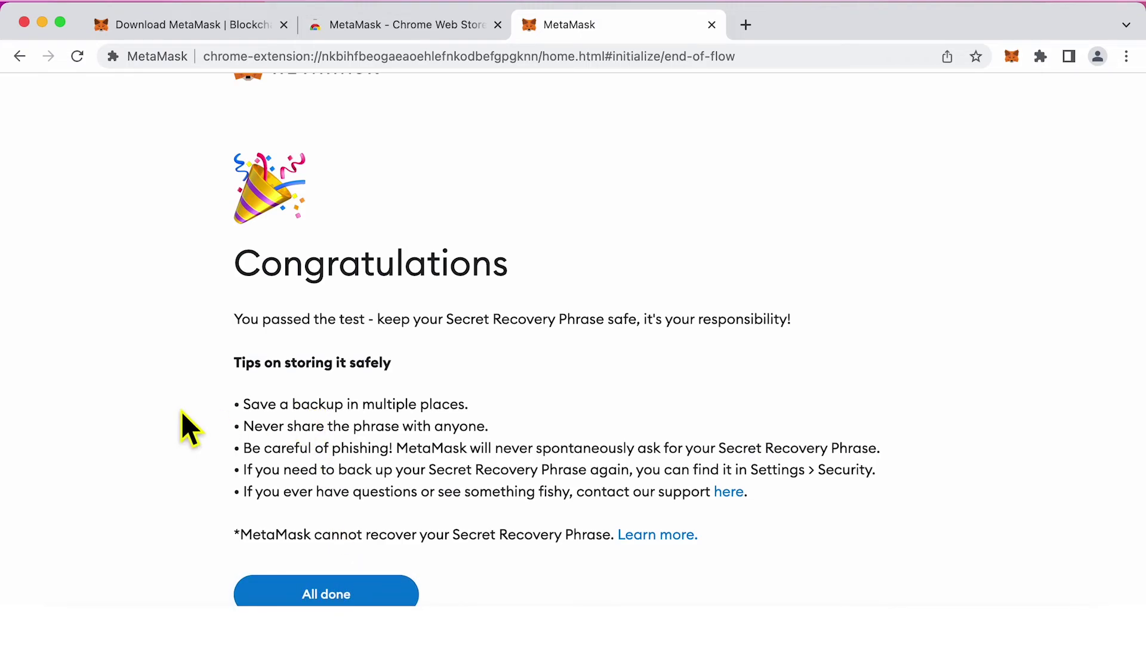
left_click(306, 602)
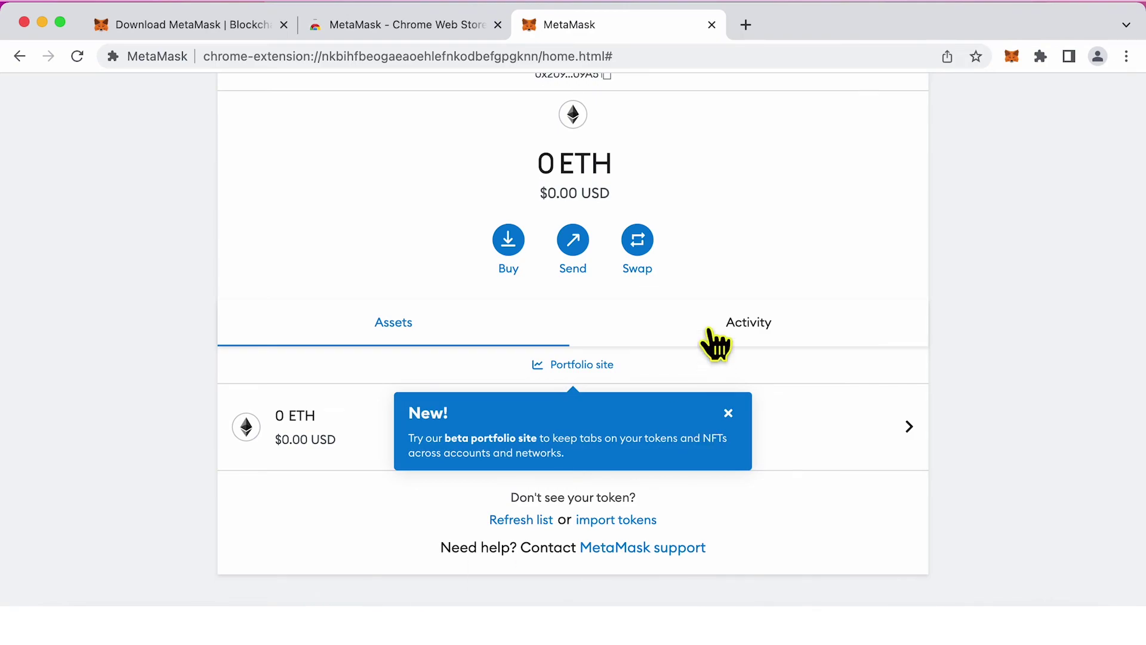
scroll(604, 207, "up", 3)
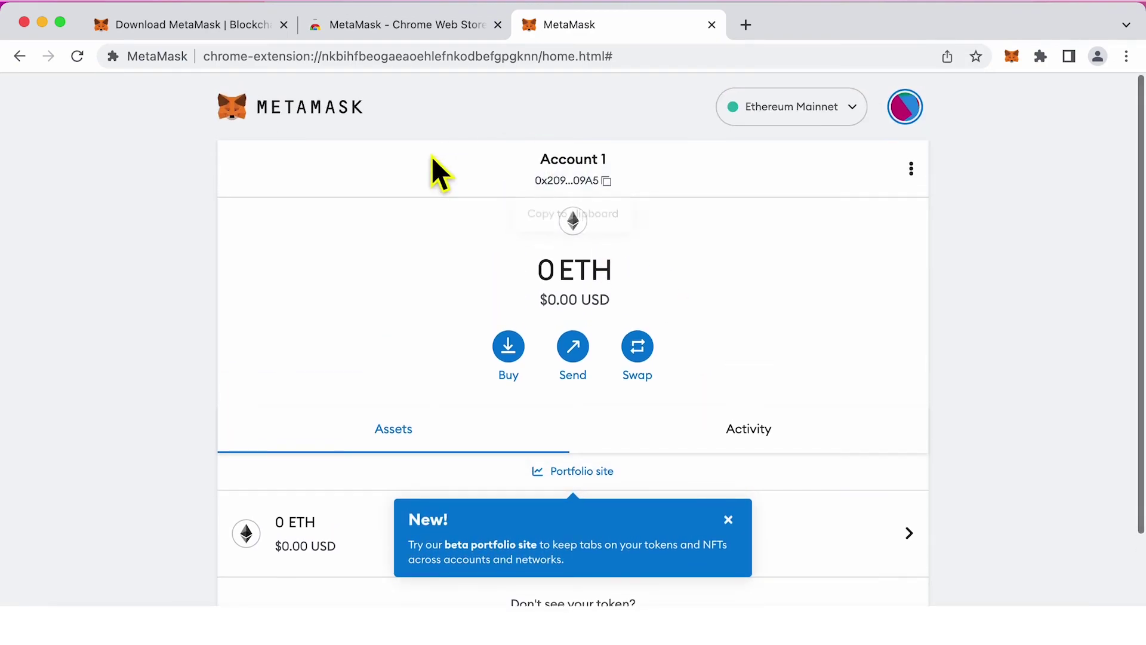
- Dismiss the portfolio notice and view the new wallet from the pinned extension popup
left_click(731, 519)
left_click(893, 144)
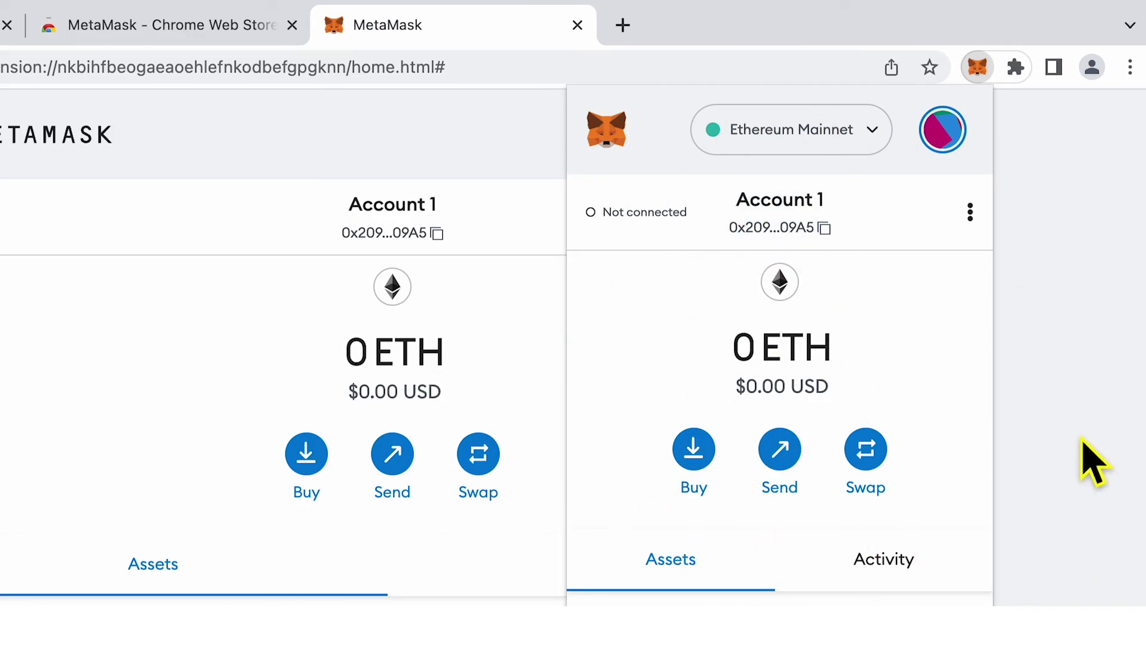
left_click(1082, 460)
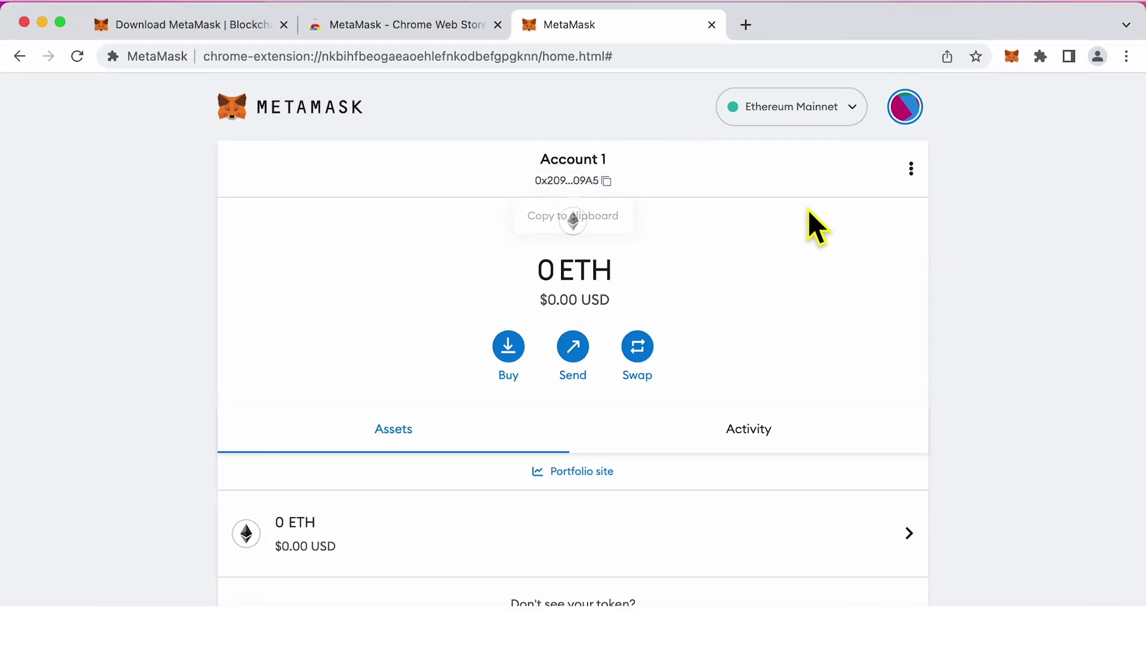
- Briefly review the accounts list and the Networks list for Account 1 on Ethereum Mainnet
left_click(911, 107)
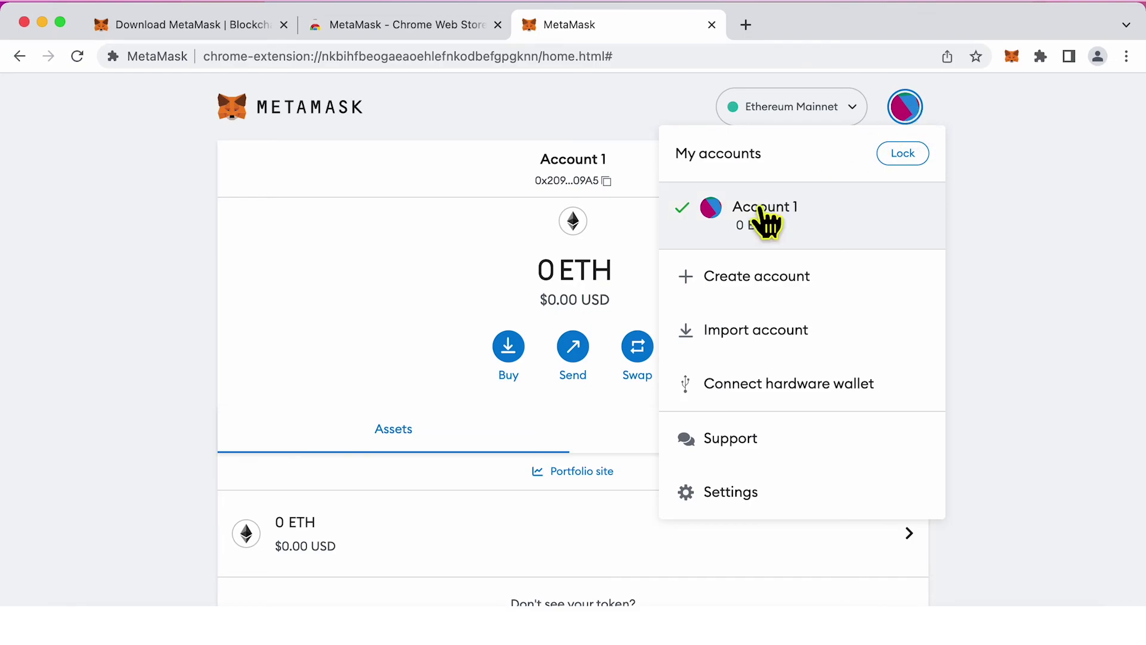
left_click(983, 277)
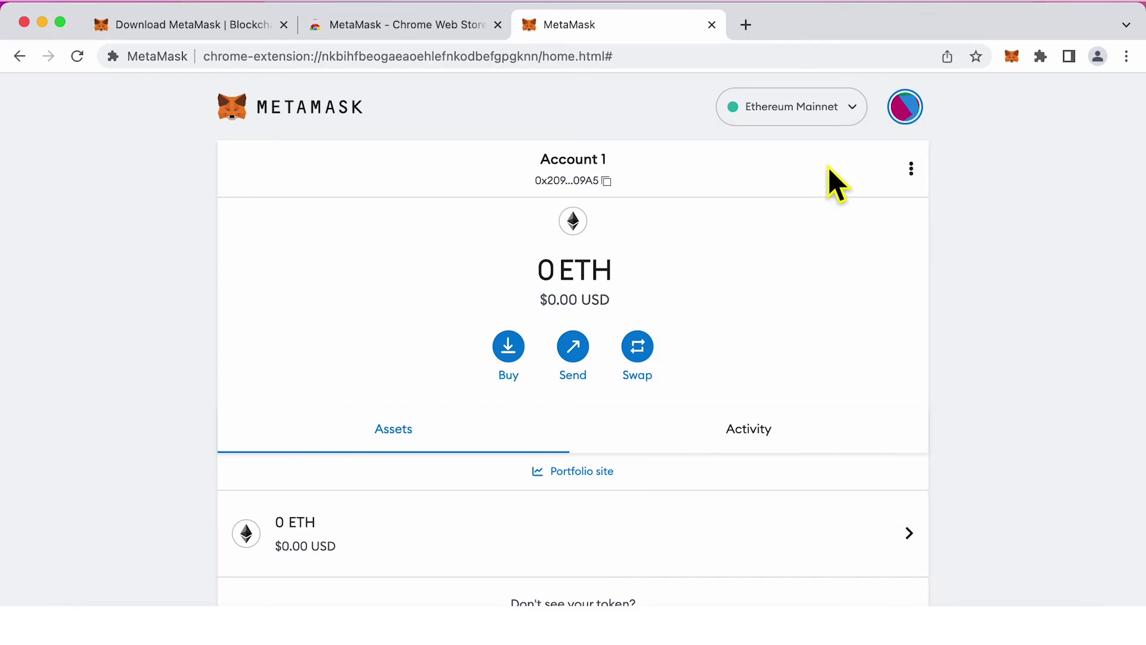
left_click(806, 112)
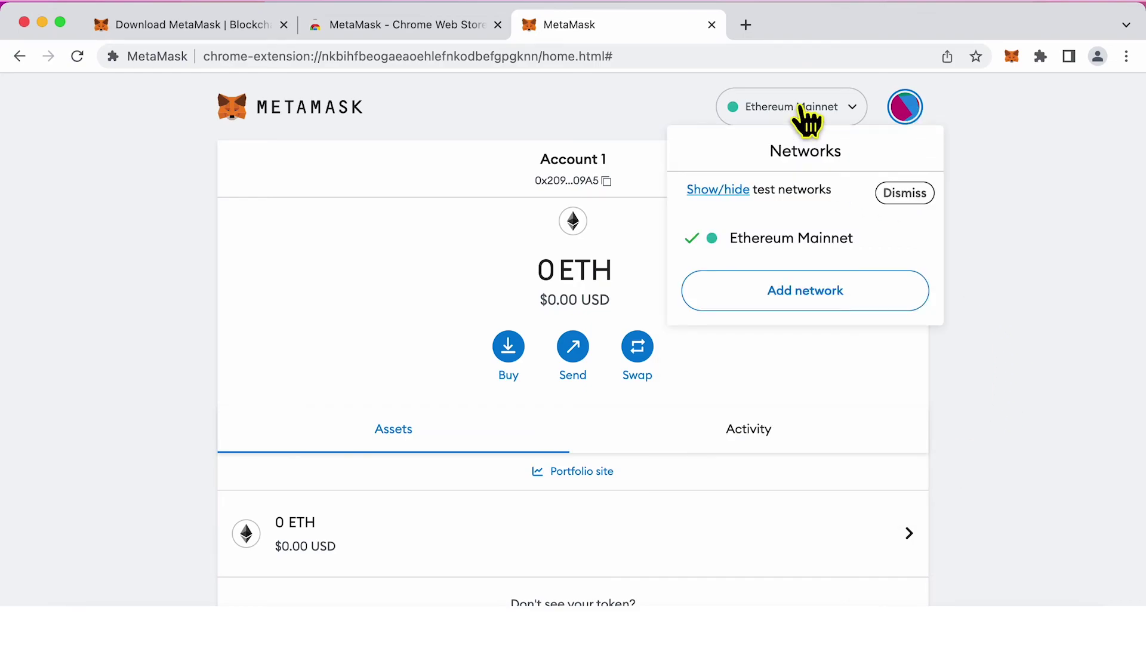
left_click(1045, 300)
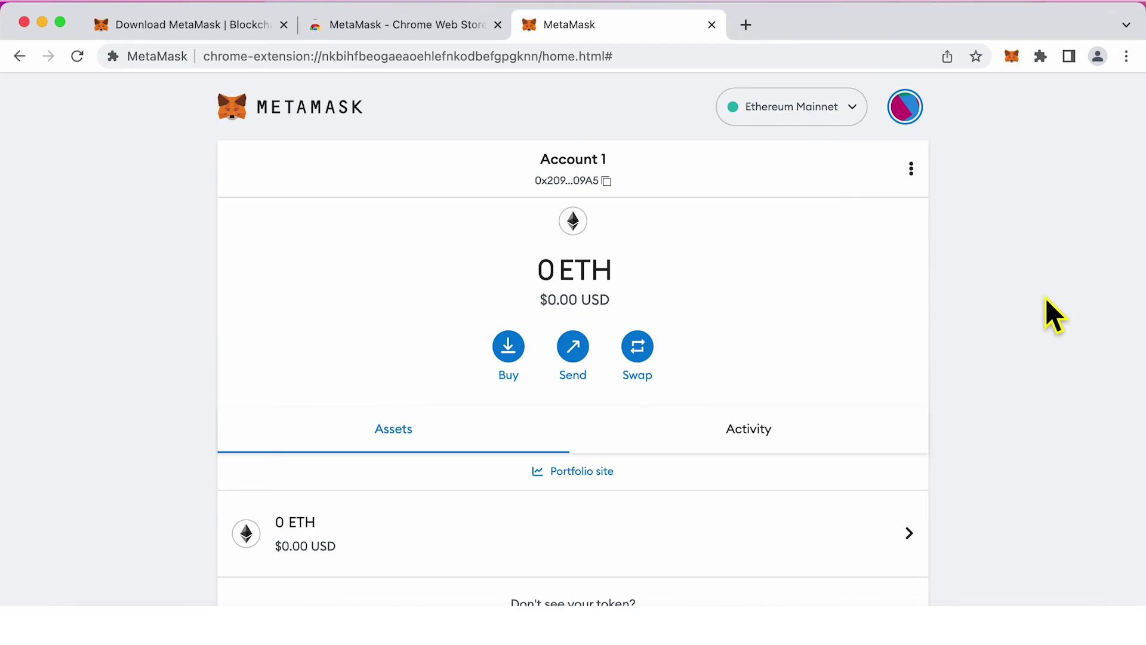